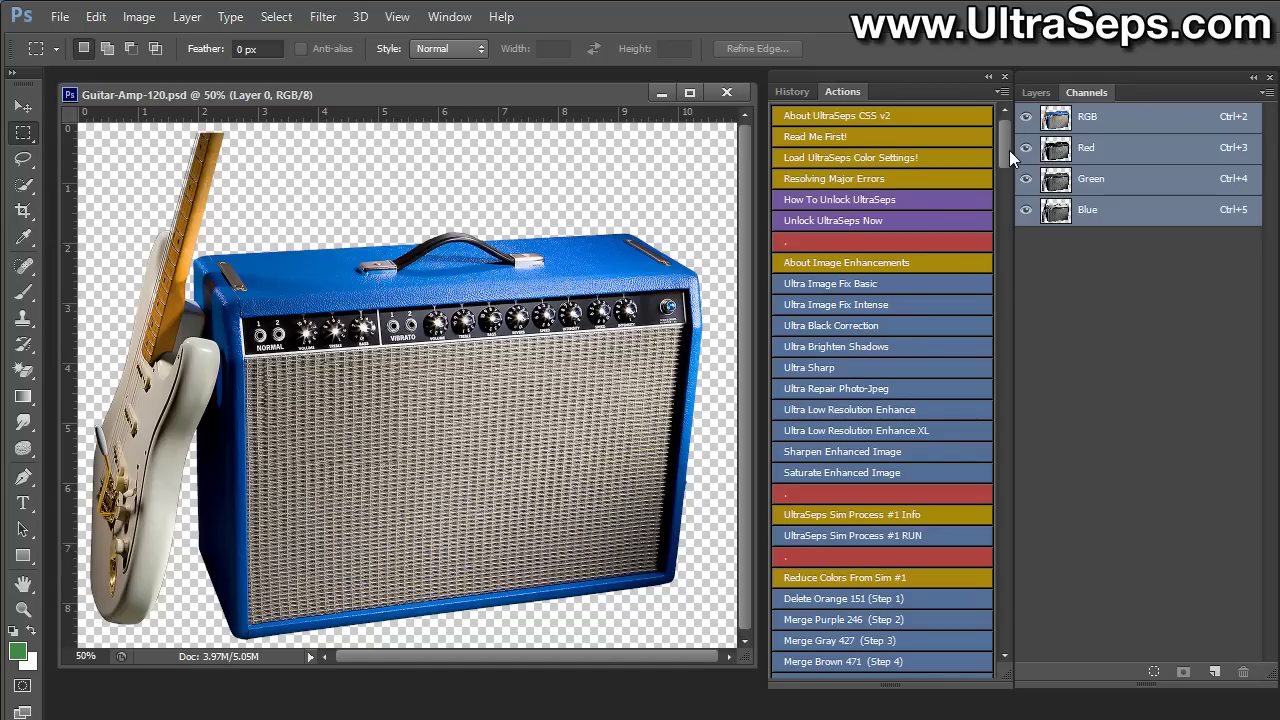
# Run the UltraSeps Sim Process #3 action, continuing past the RGB transparency warnings to the trial prompt
pyautogui.moveTo(1009, 150); pyautogui.dragTo(1005, 200)
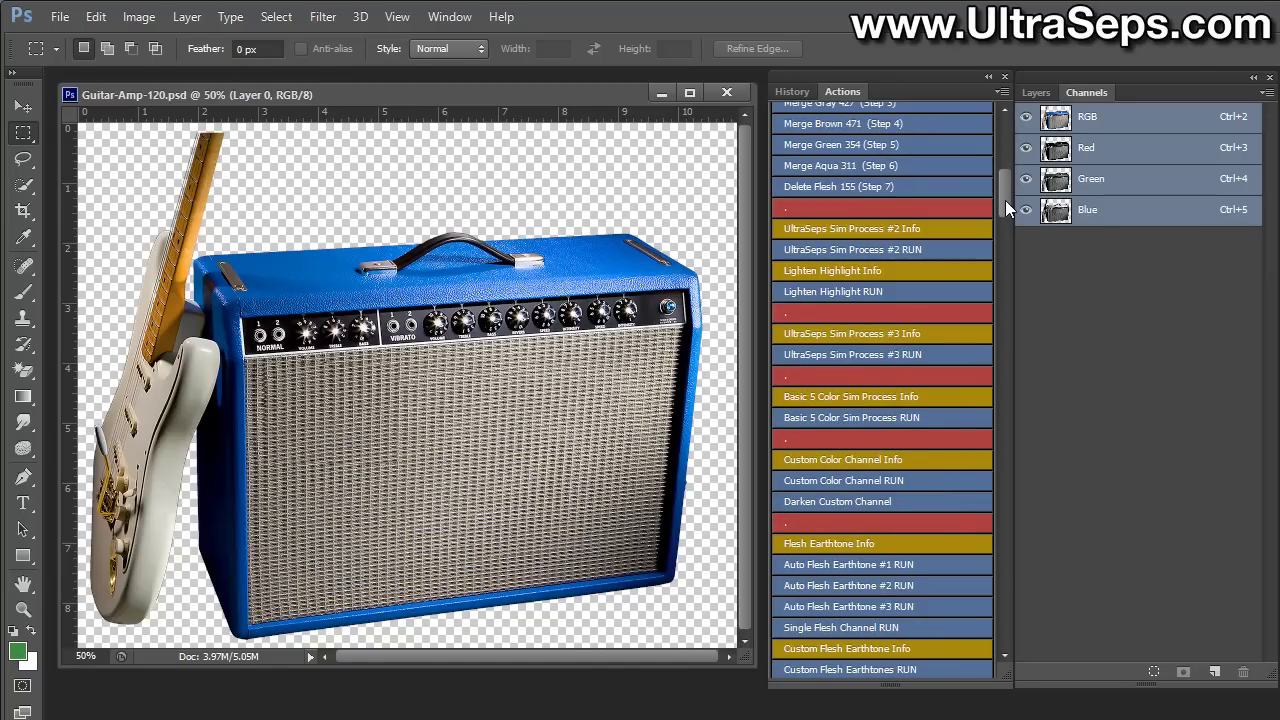
pyautogui.click(918, 355)
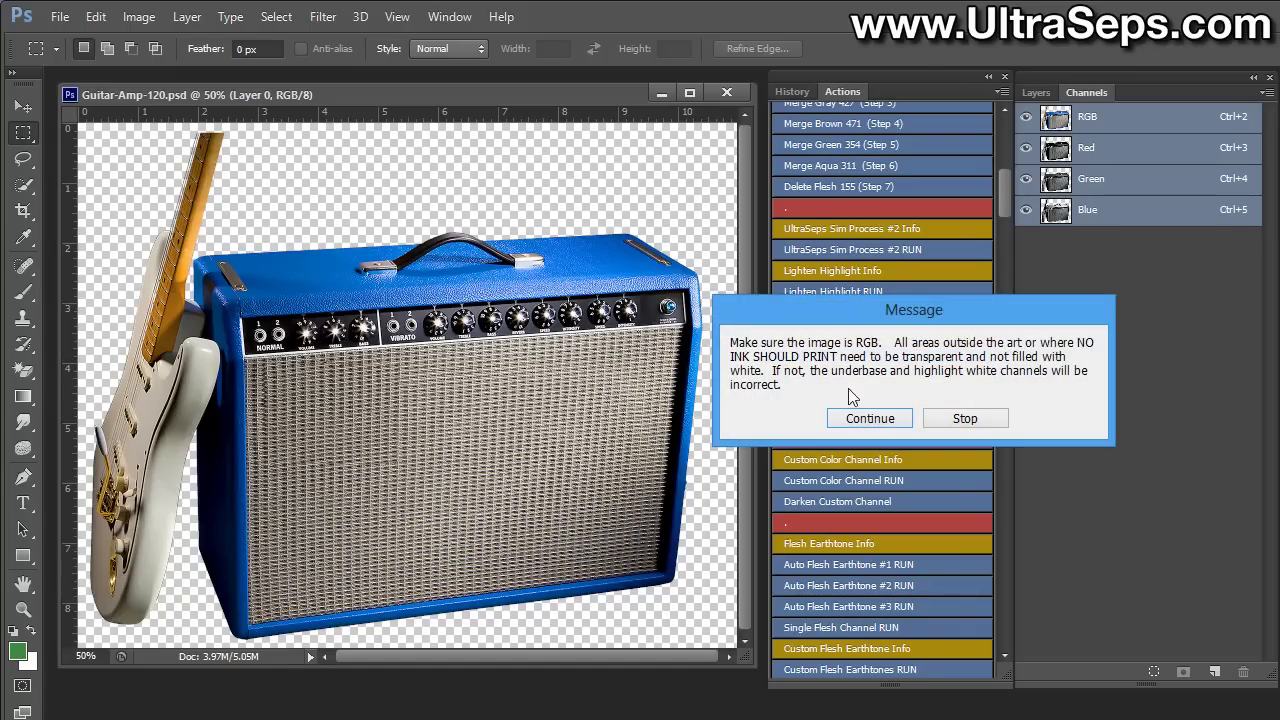
pyautogui.click(860, 418)
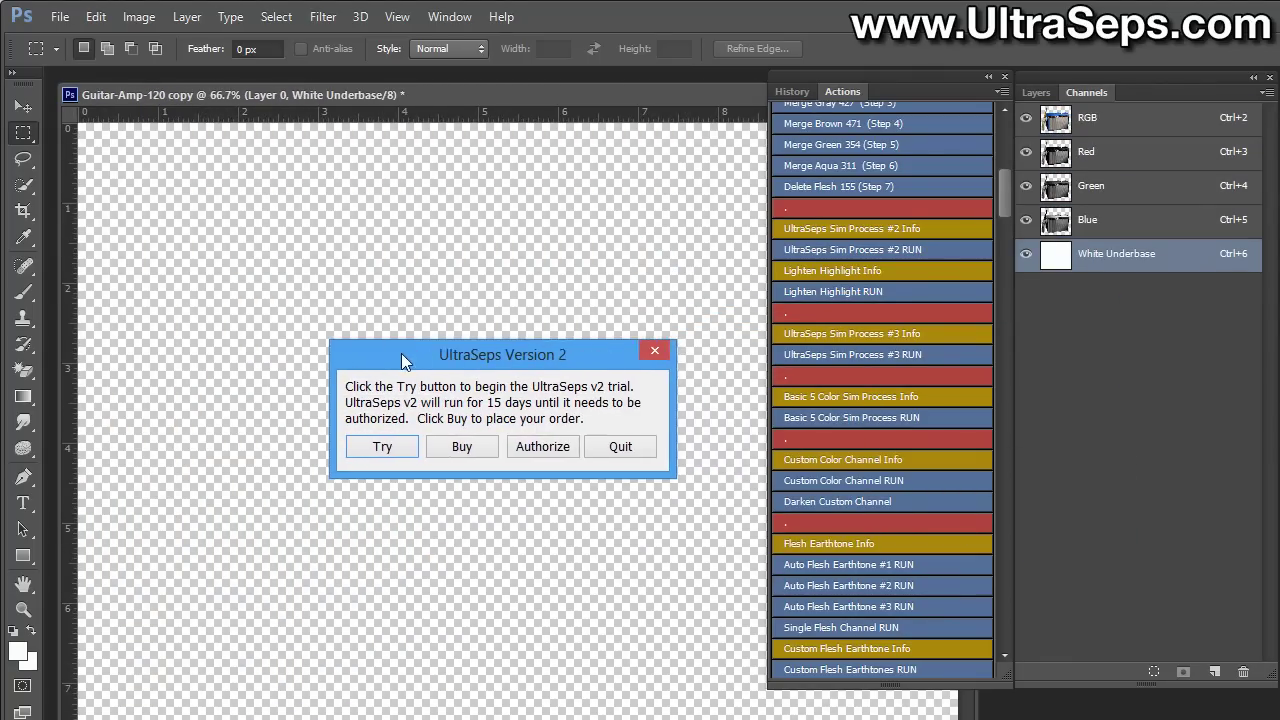
pyautogui.moveTo(866, 463); pyautogui.dragTo(370, 362)
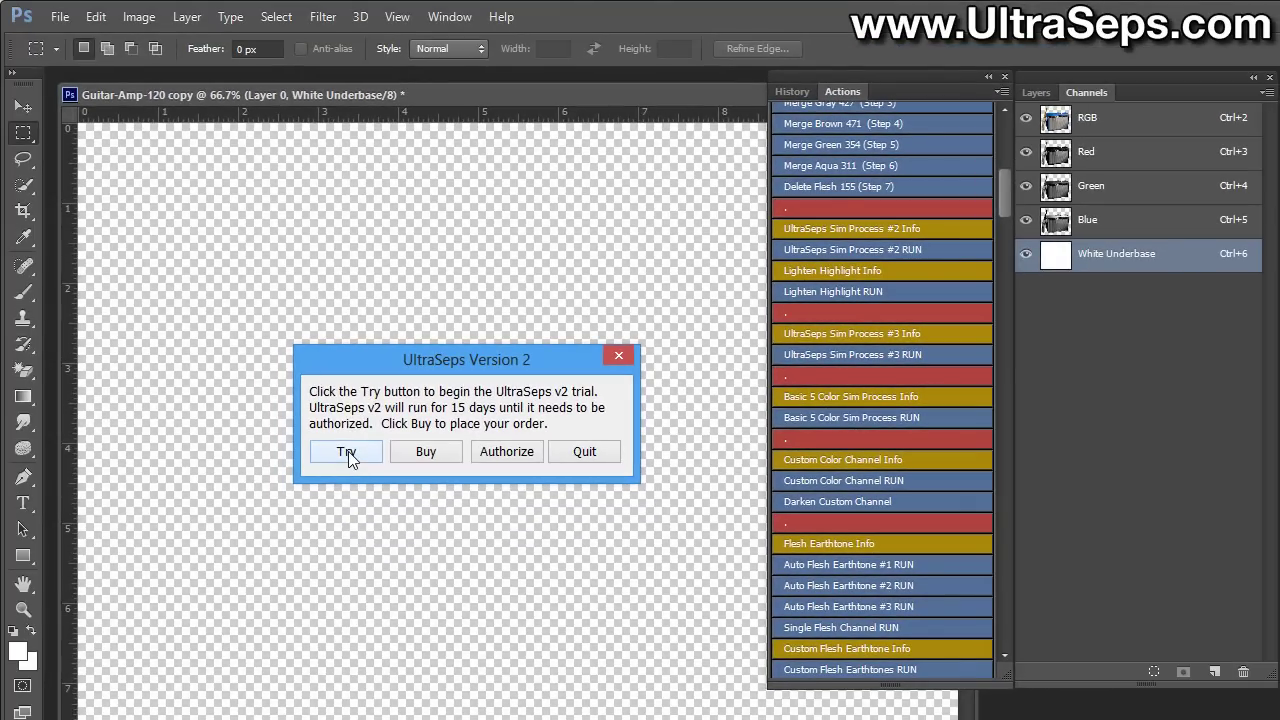
# Choose Try in the UltraSeps Version 2 dialog to start the trial
pyautogui.click(347, 453)
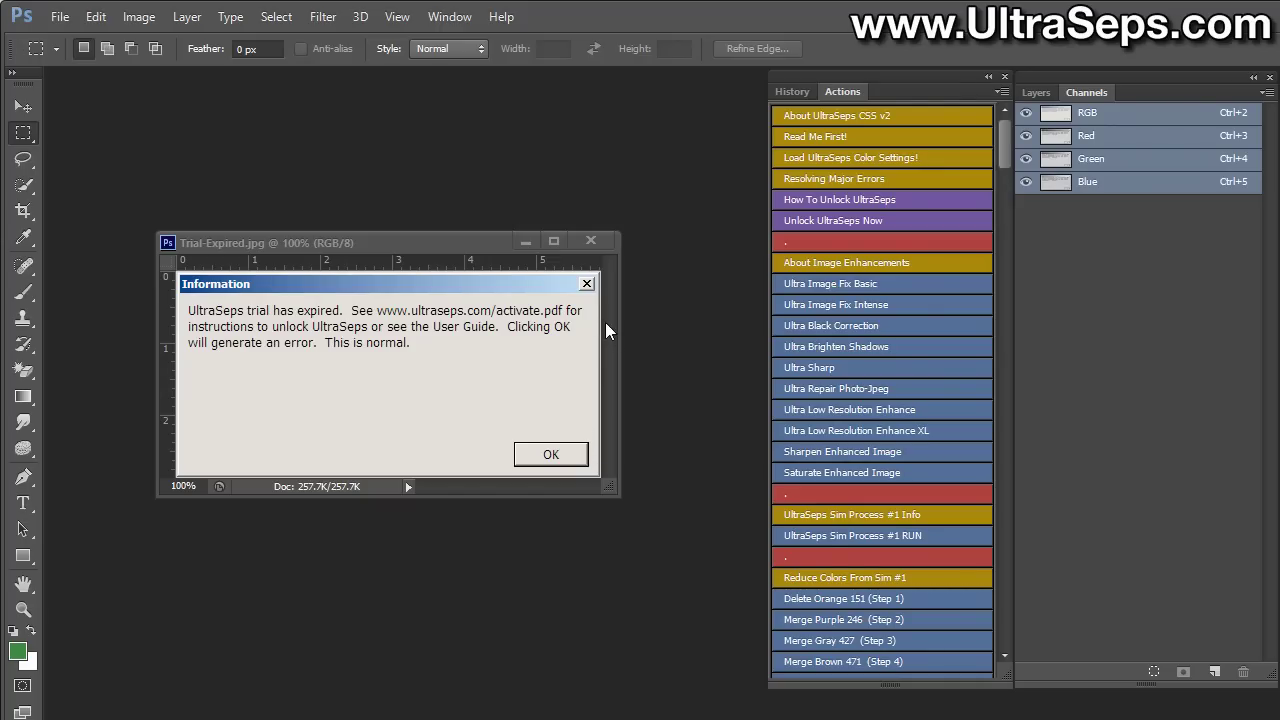
# Acknowledge the UltraSeps trial-expired information notice with OK
pyautogui.click(600, 241)
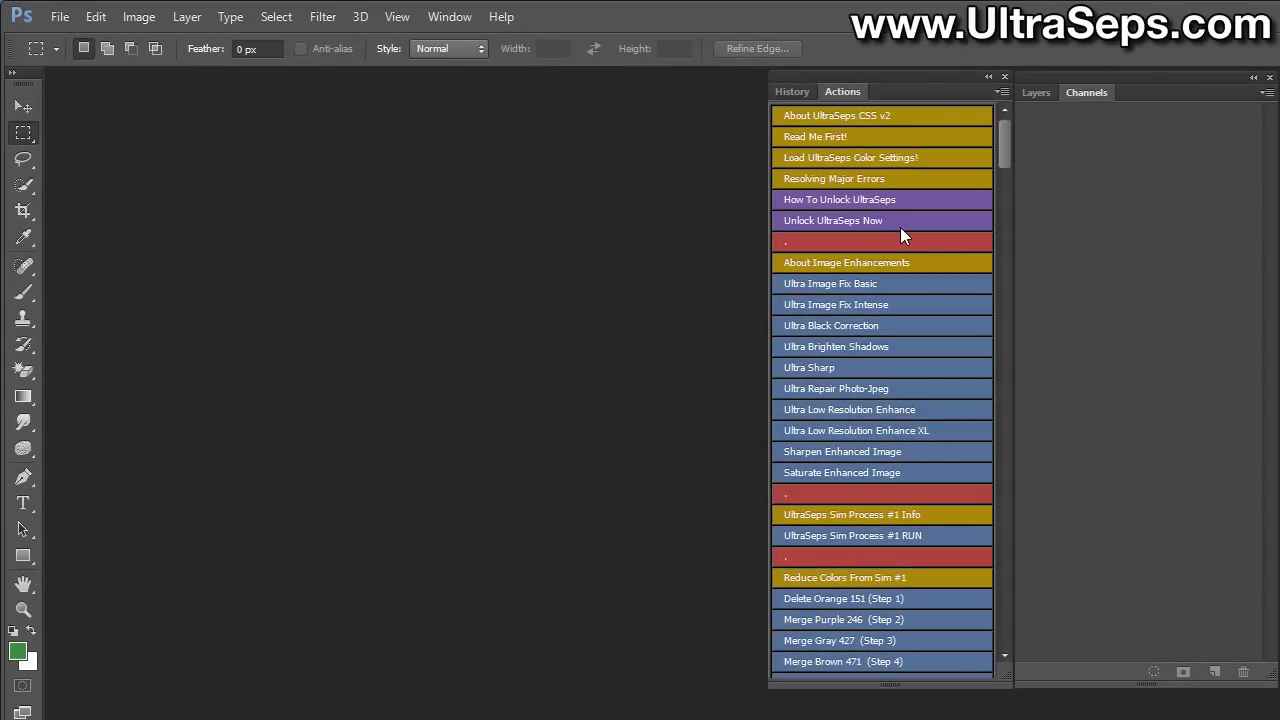
# Run the Unlock UltraSeps Now action, continue past its notice, and reposition the Version 2 prompt
pyautogui.click(896, 222)
pyautogui.moveTo(910, 306); pyautogui.dragTo(432, 310)
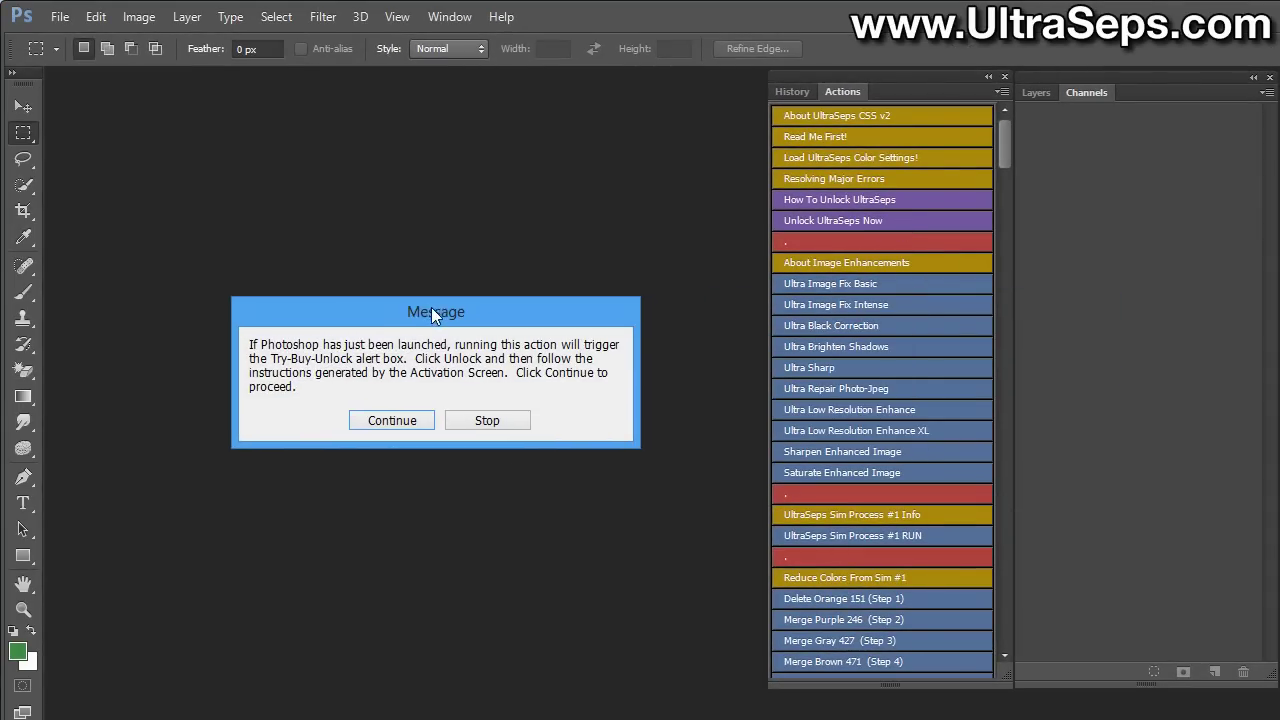
pyautogui.click(392, 418)
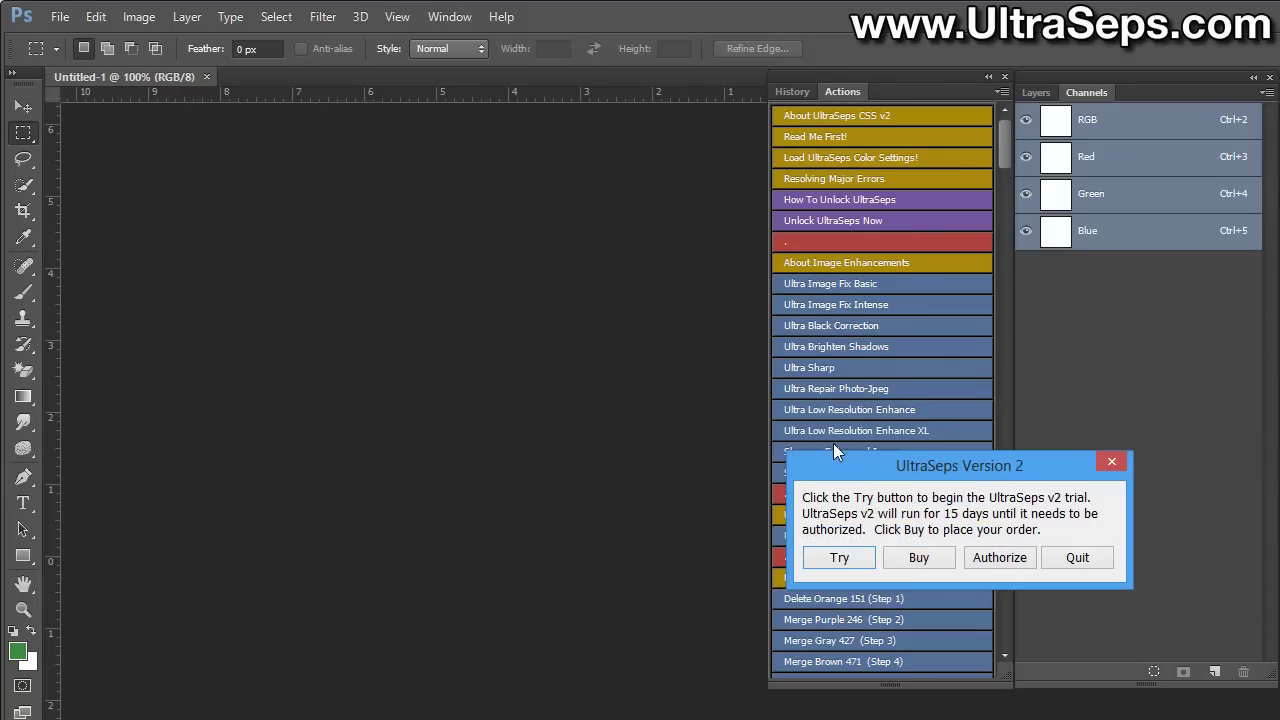
pyautogui.moveTo(836, 470); pyautogui.dragTo(286, 325)
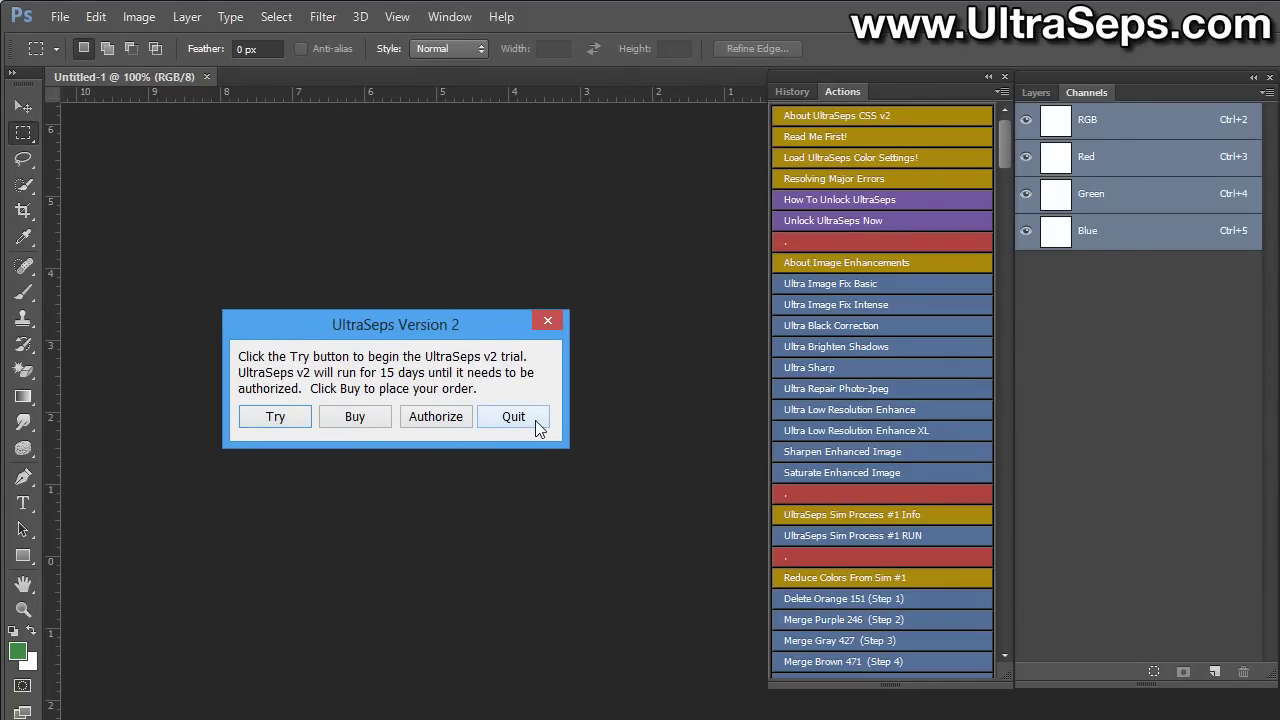
# Choose Authorize in the UltraSeps Version 2 prompt to reach the Activation screen
pyautogui.click(441, 417)
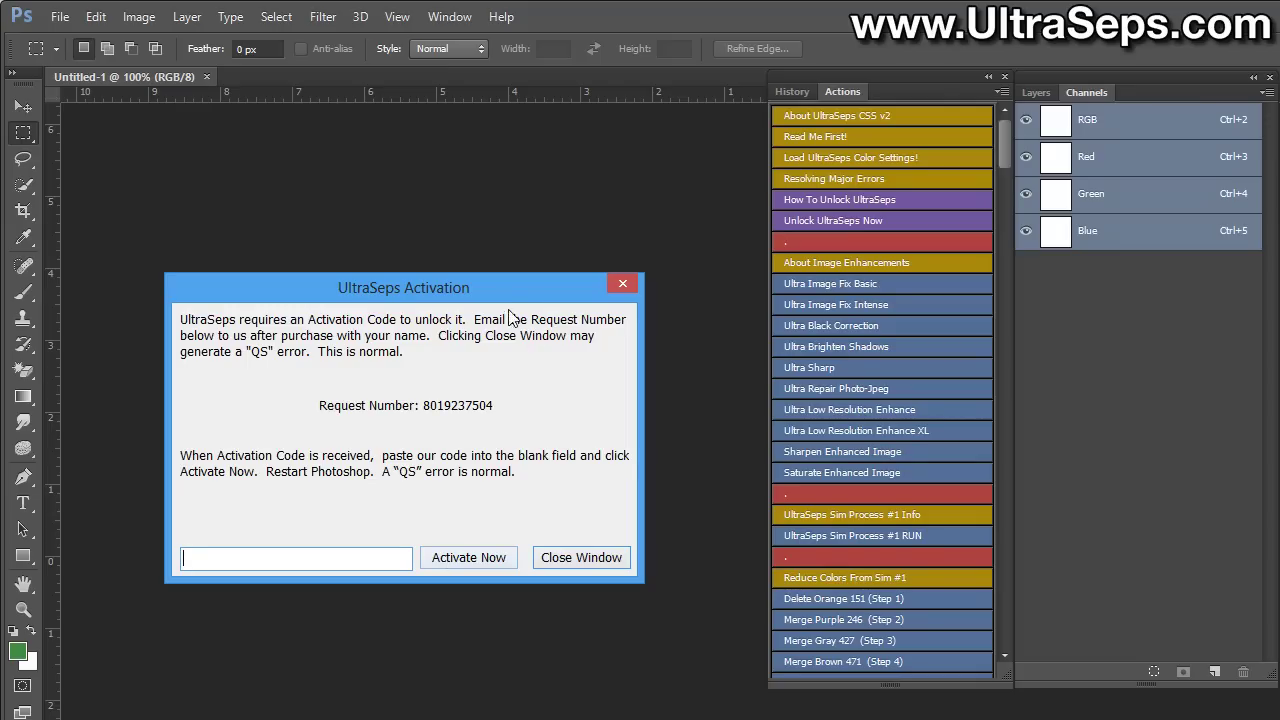
pyautogui.moveTo(505, 292); pyautogui.dragTo(531, 268)
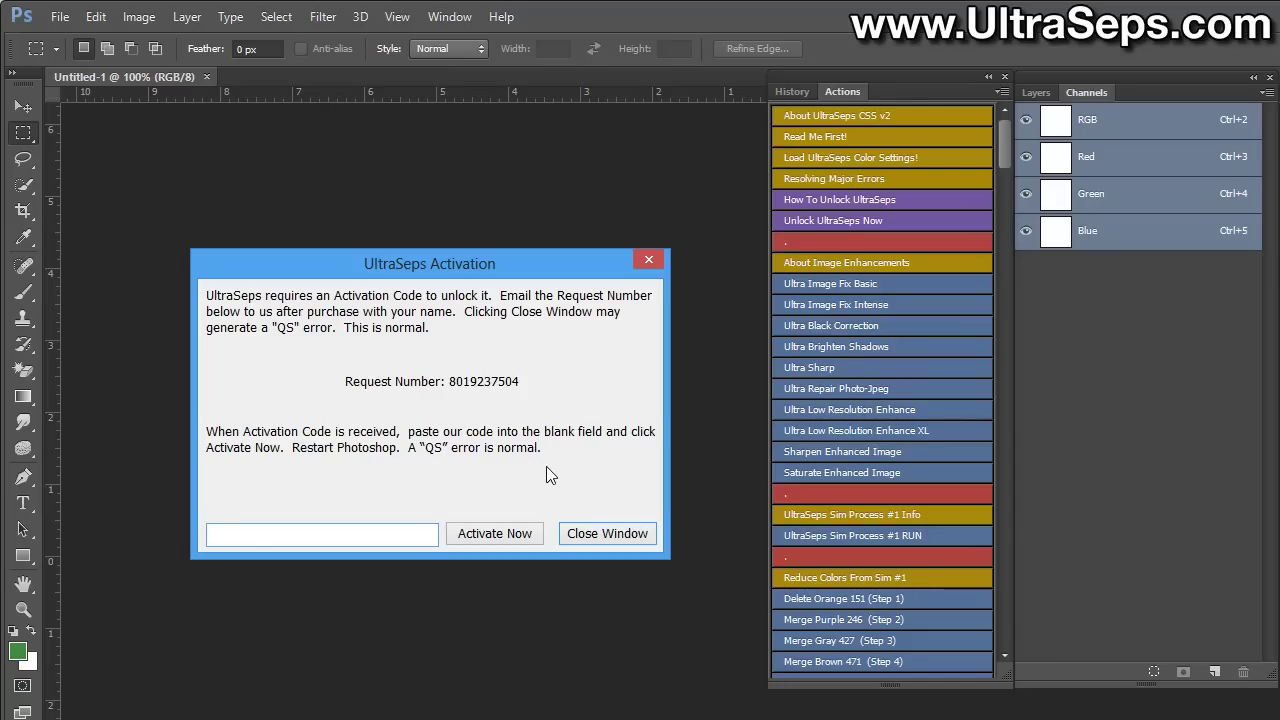
# Close activation without a code and dismiss the not-activated, Error 8800 and restart messages
pyautogui.click(583, 536)
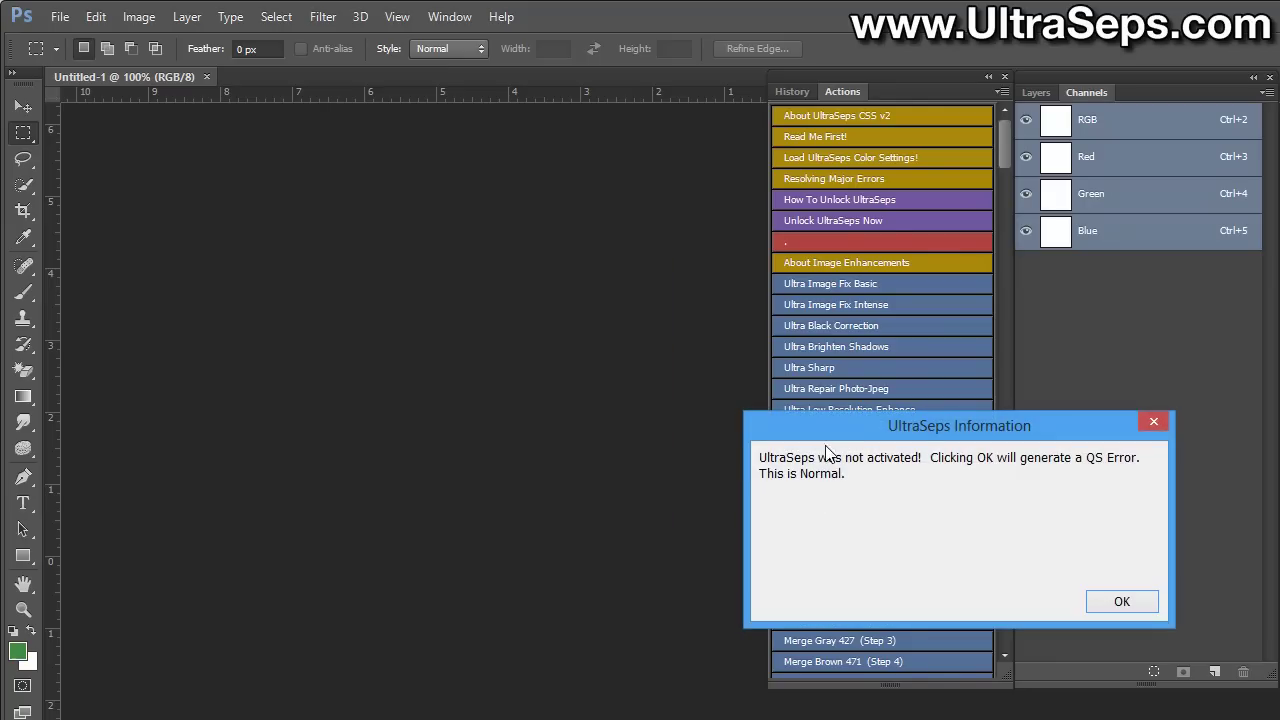
pyautogui.moveTo(829, 440); pyautogui.dragTo(336, 294)
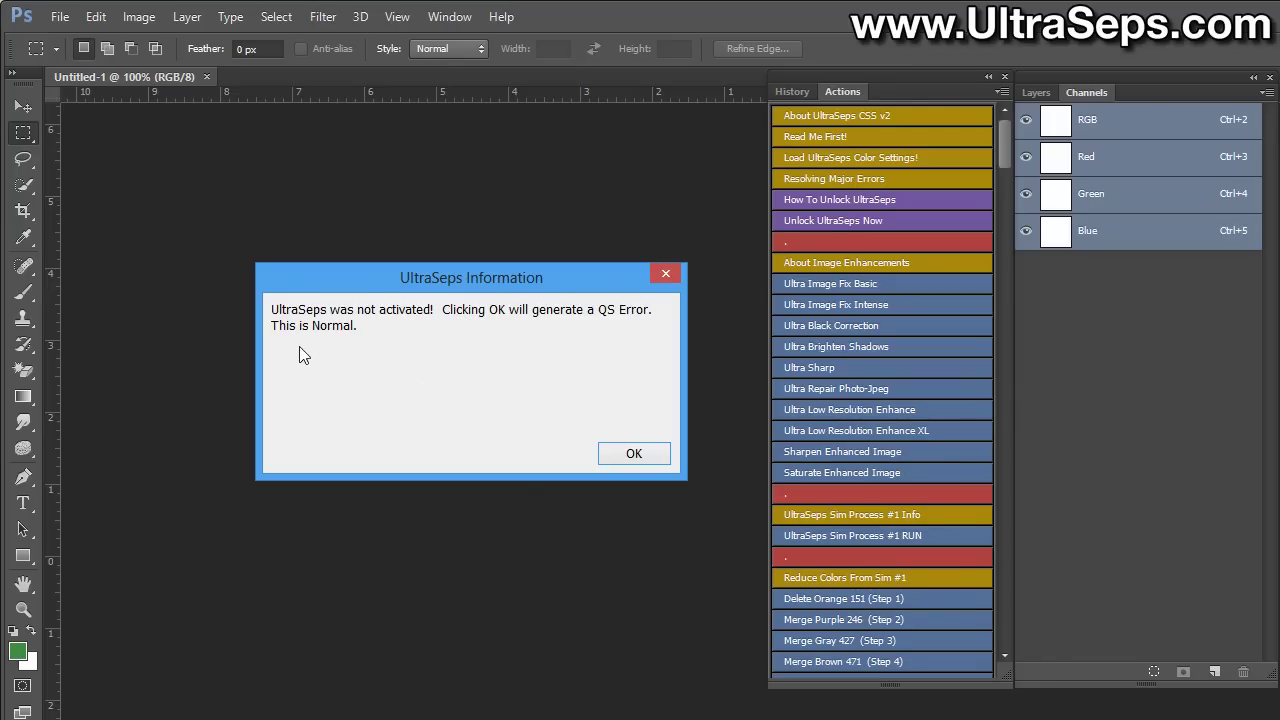
pyautogui.click(654, 457)
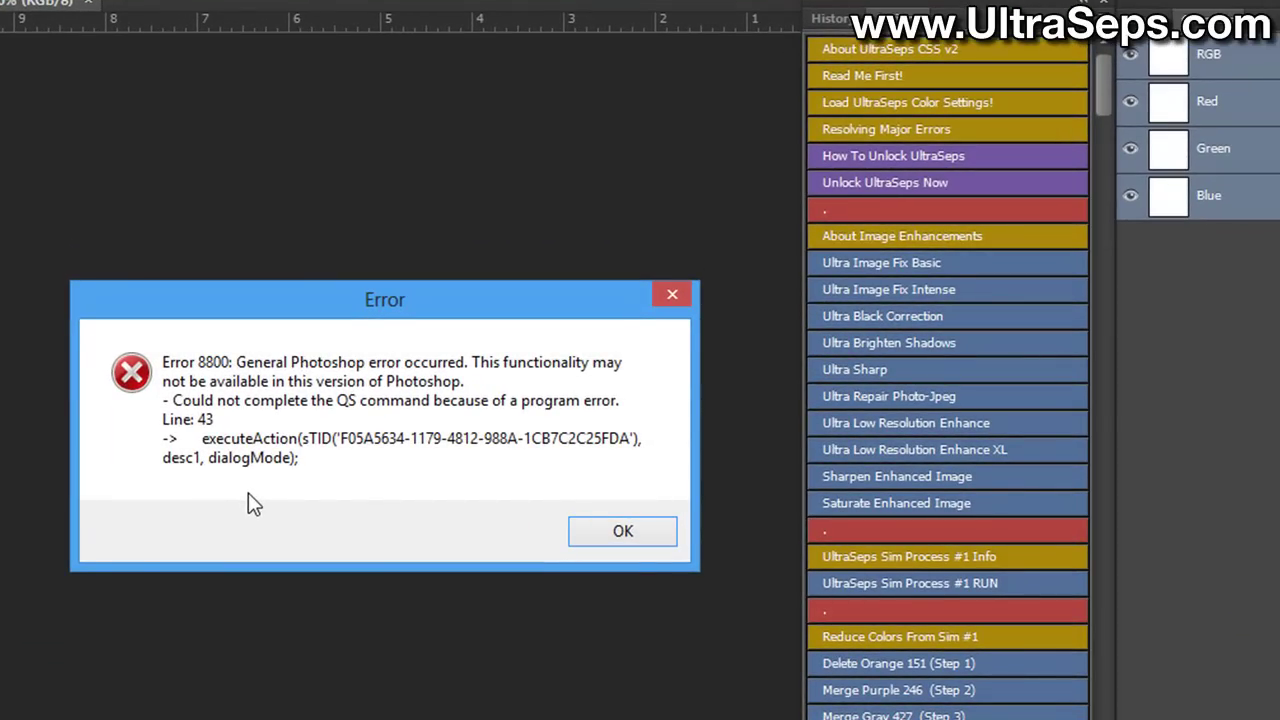
pyautogui.click(628, 531)
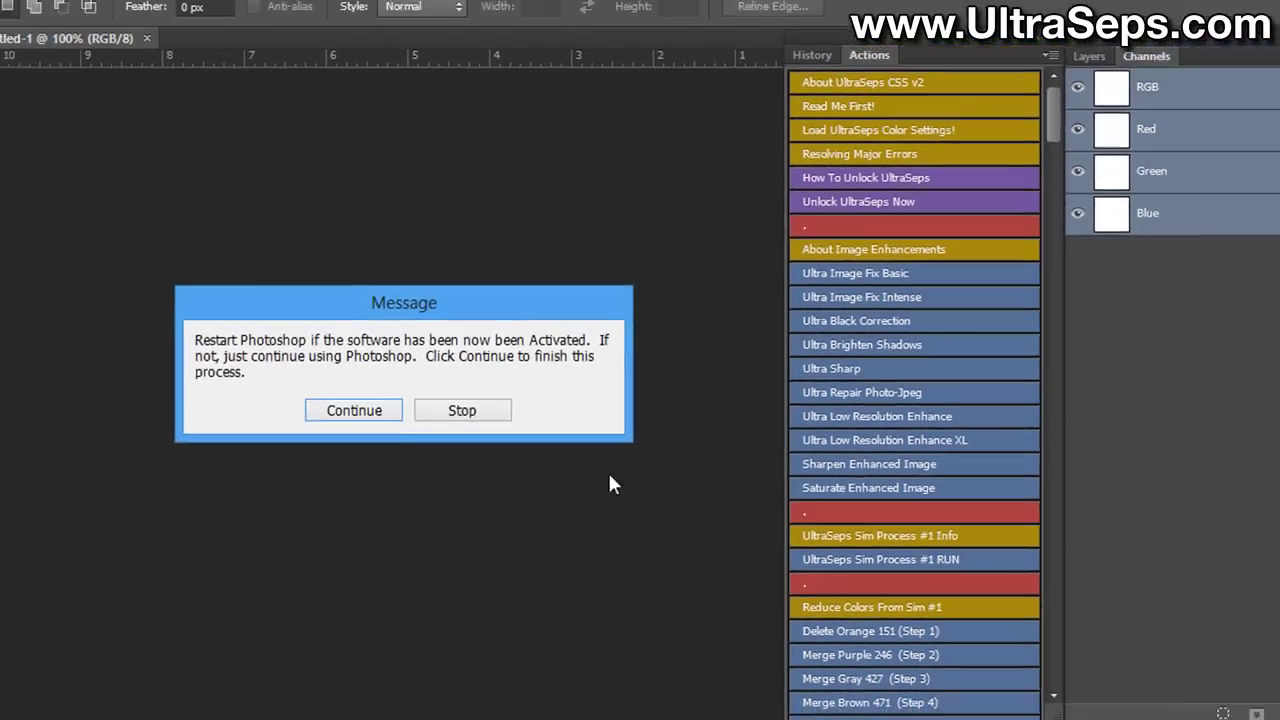
pyautogui.click(474, 410)
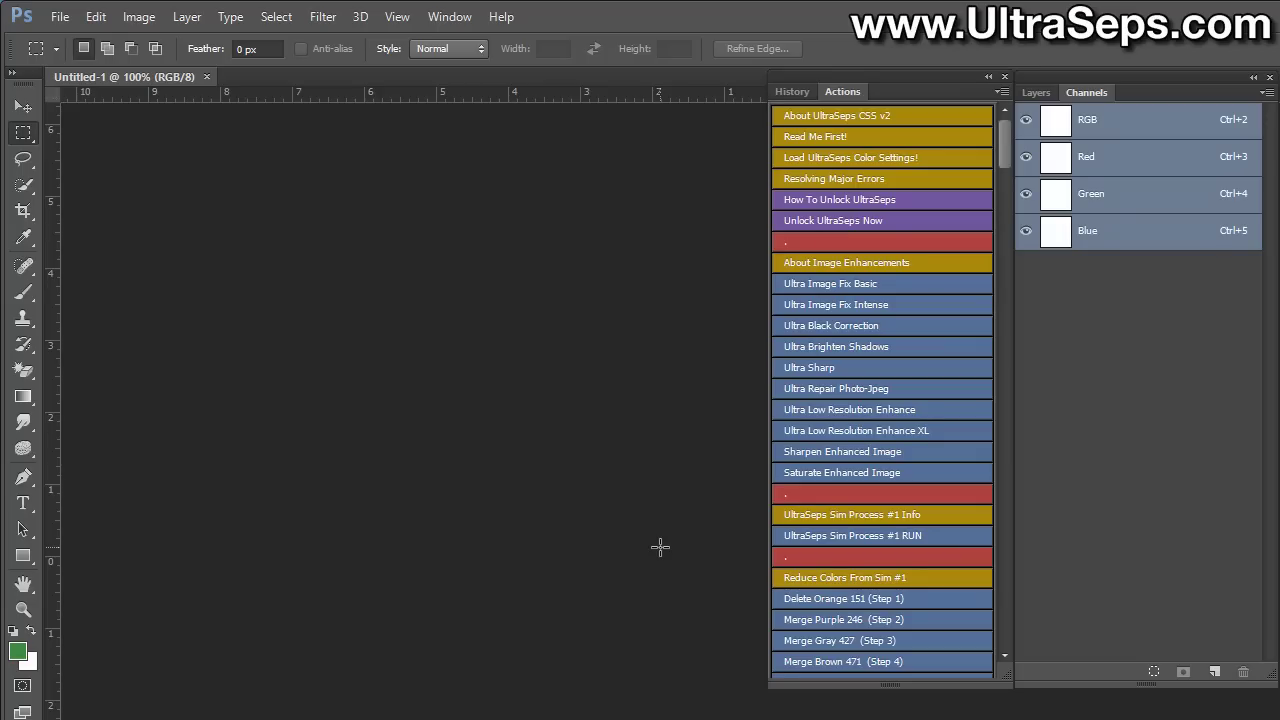
# Rerun Unlock UltraSeps Now and Authorize to reopen the Activation dialog over Untitled-2
pyautogui.click(857, 220)
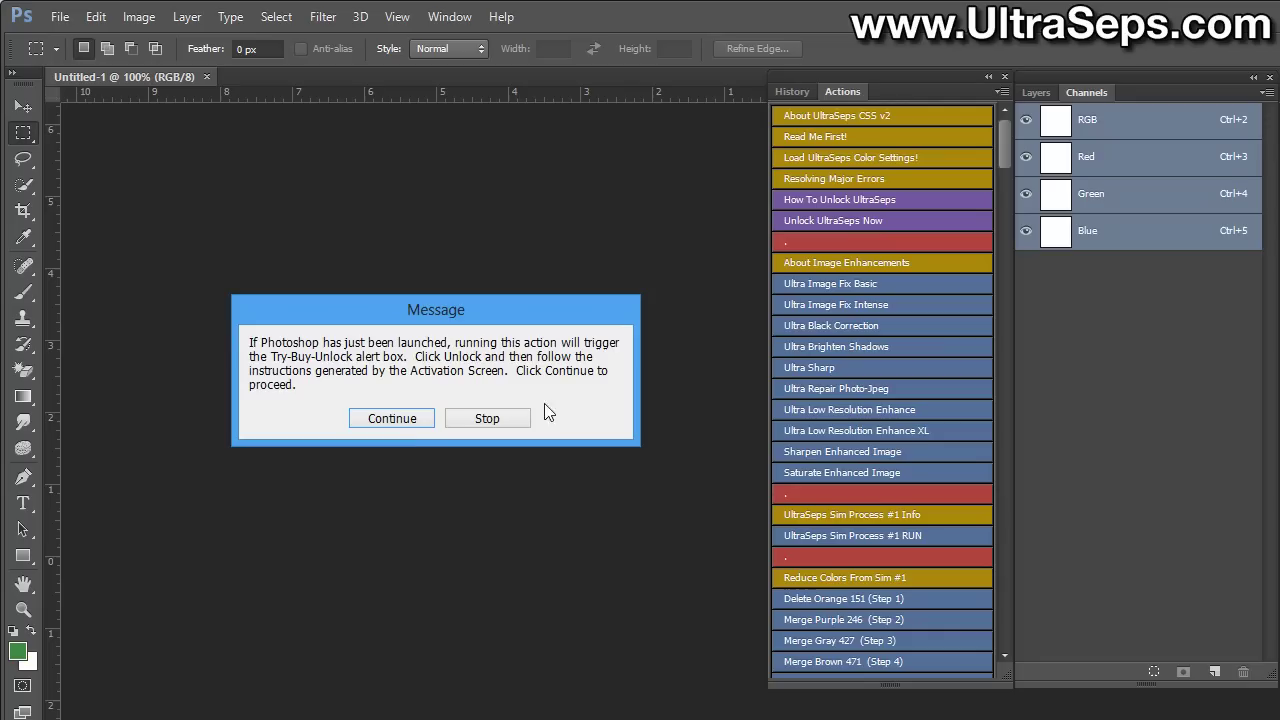
pyautogui.click(412, 418)
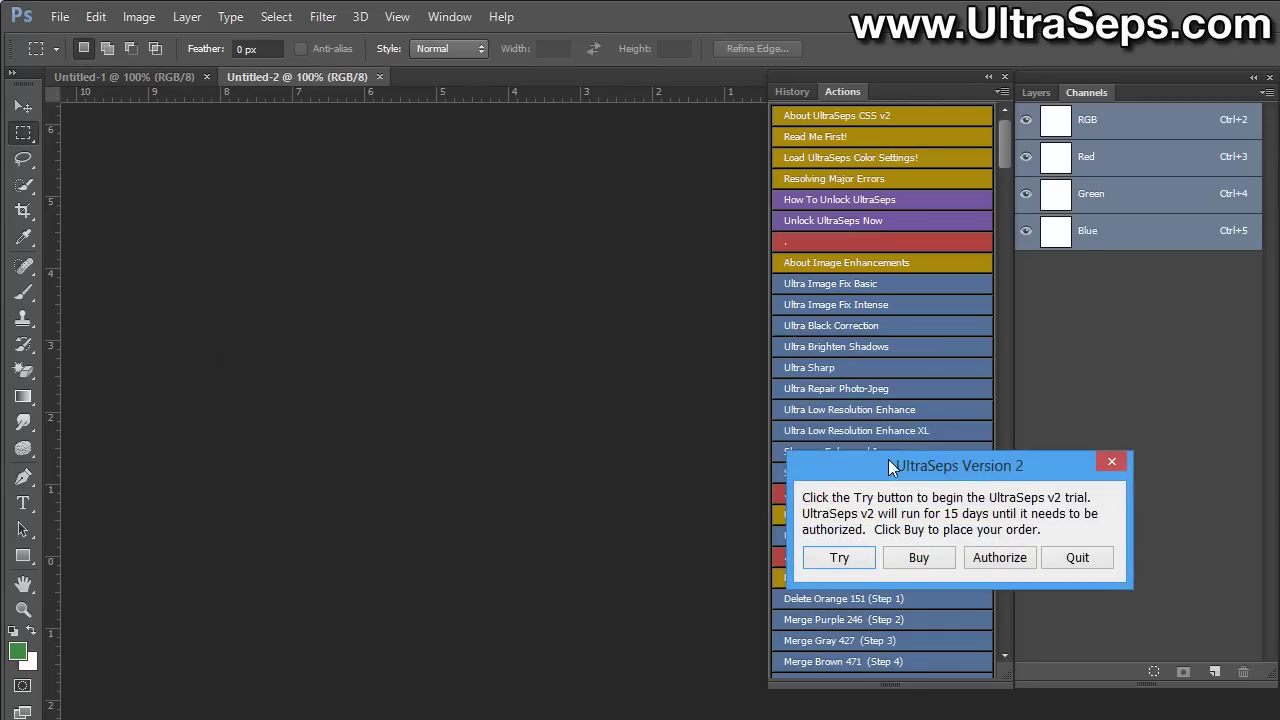
pyautogui.moveTo(893, 467); pyautogui.dragTo(357, 275)
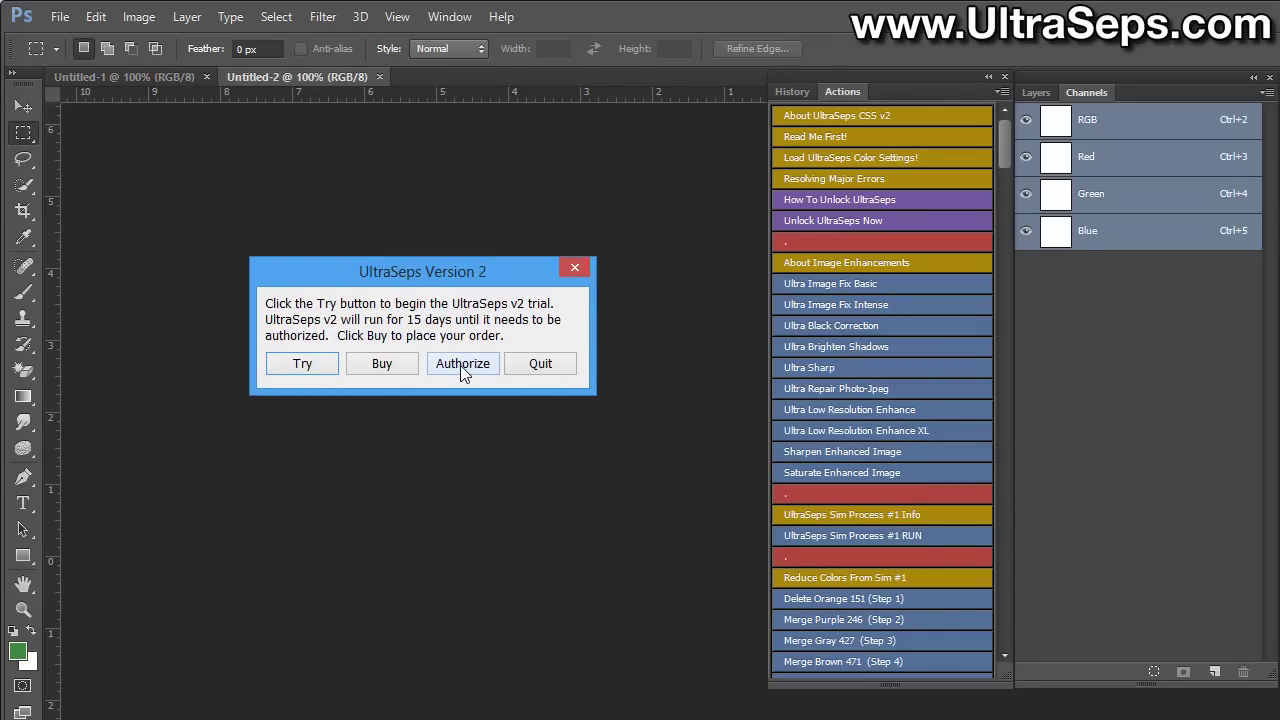
pyautogui.click(462, 366)
pyautogui.moveTo(760, 381); pyautogui.dragTo(168, 243)
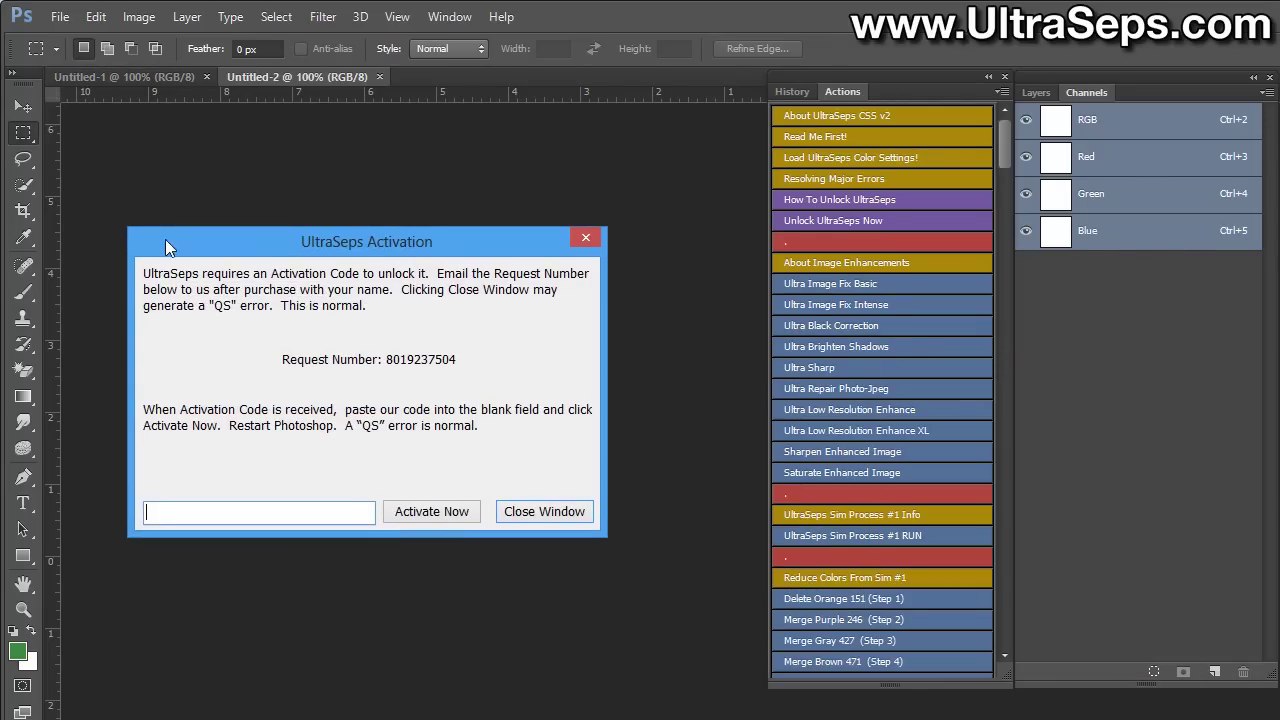
pyautogui.click(463, 513)
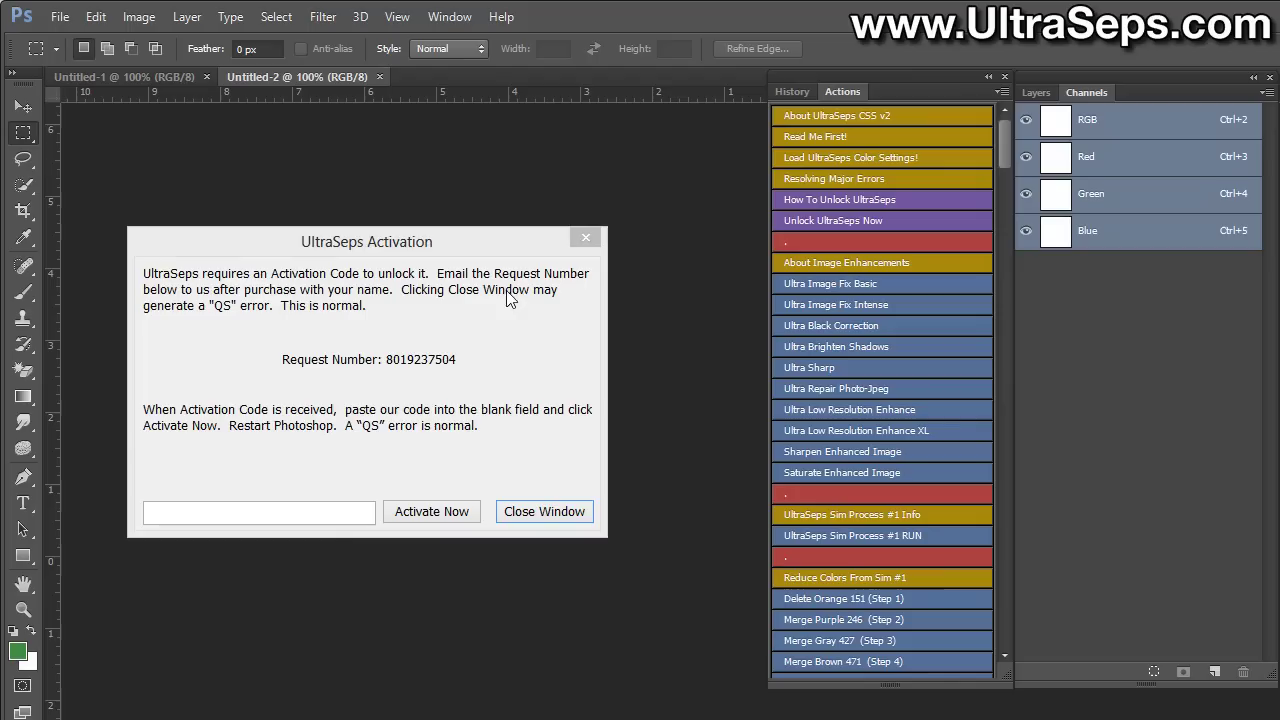
pyautogui.click(480, 243)
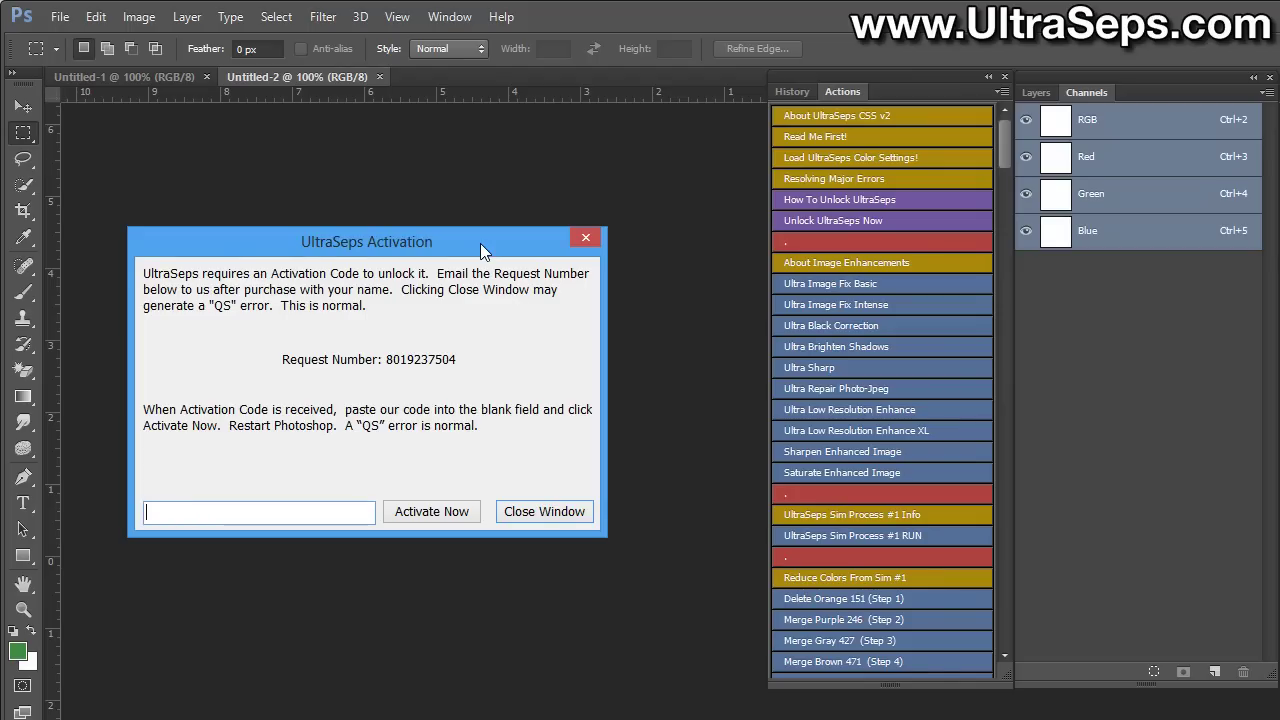